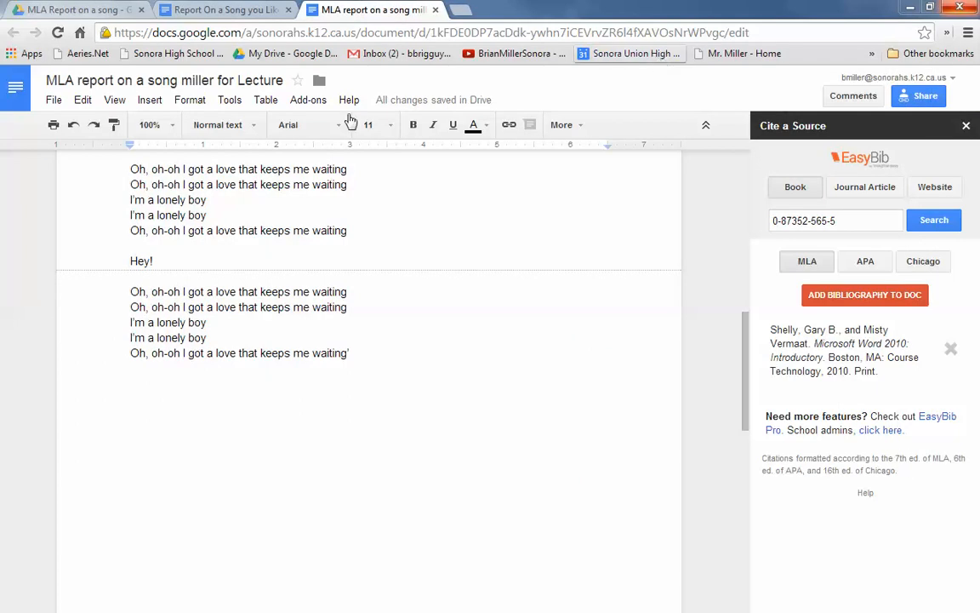
Step: Check the song report instructions and restore the four answer paragraphs with their footnote below the last lyric line
click(223, 10)
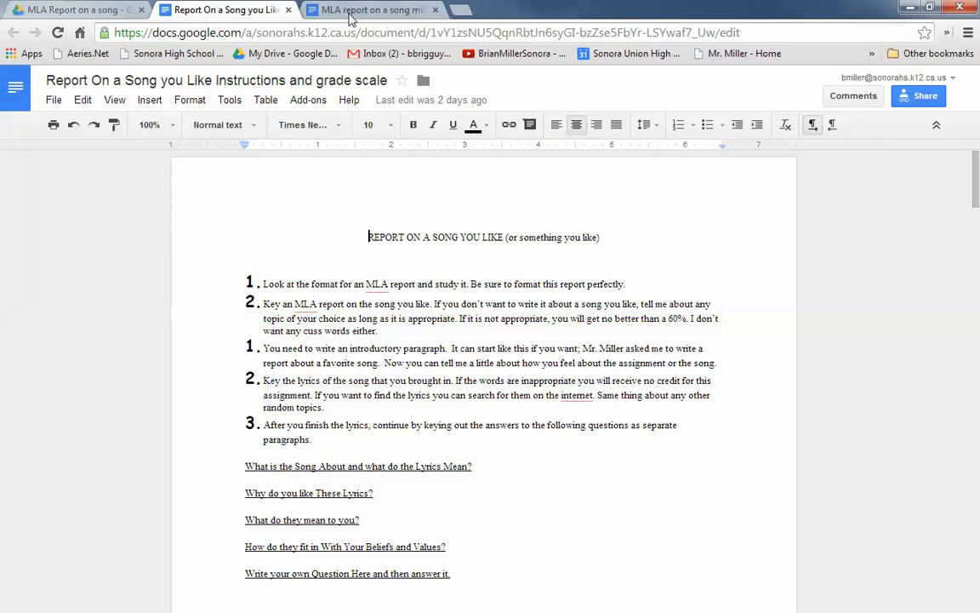
click(315, 12)
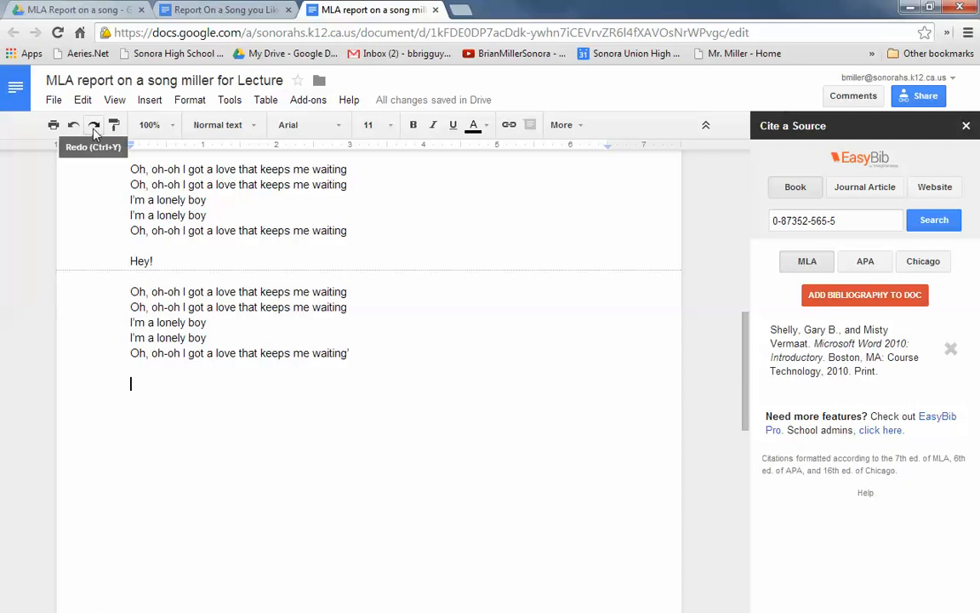
key(ctrl+y)
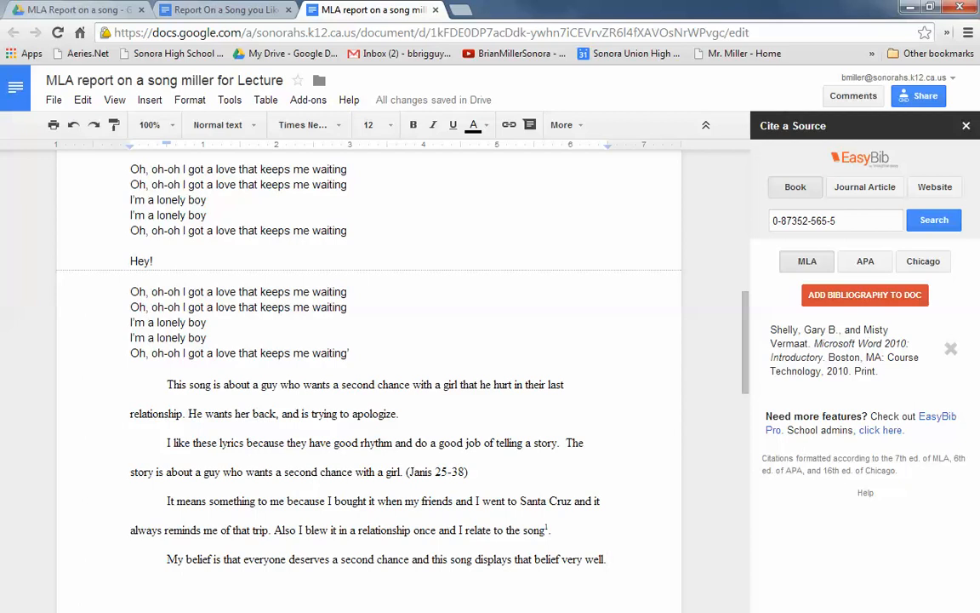
drag(979, 66, 502, 58)
drag(634, 64, 979, 54)
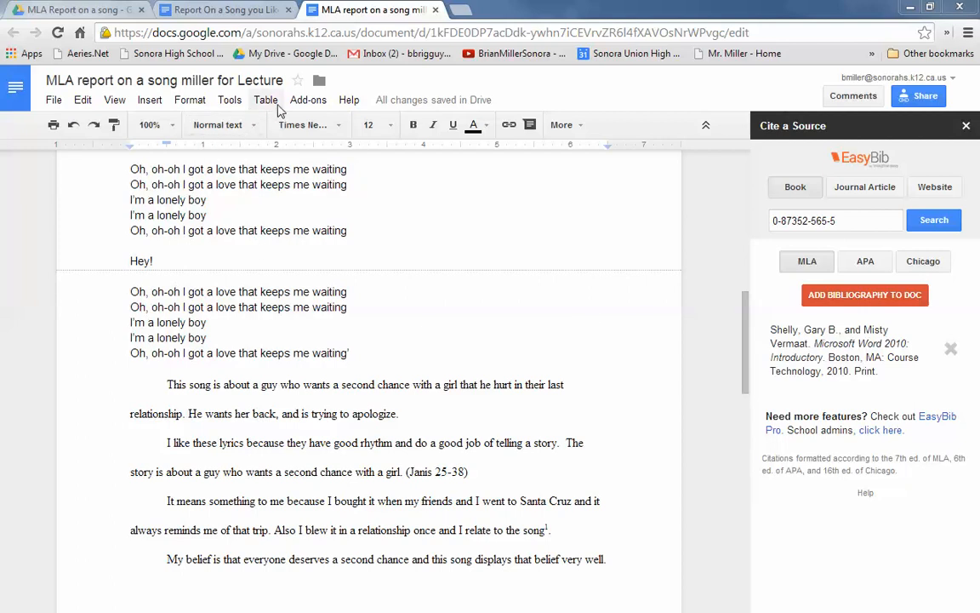
click(309, 102)
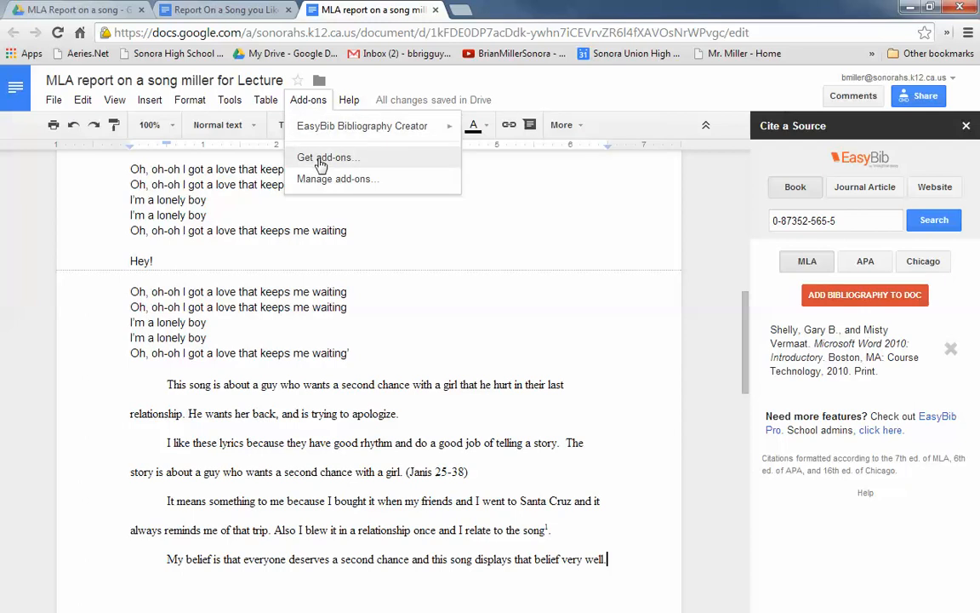
mouse_move(322, 134)
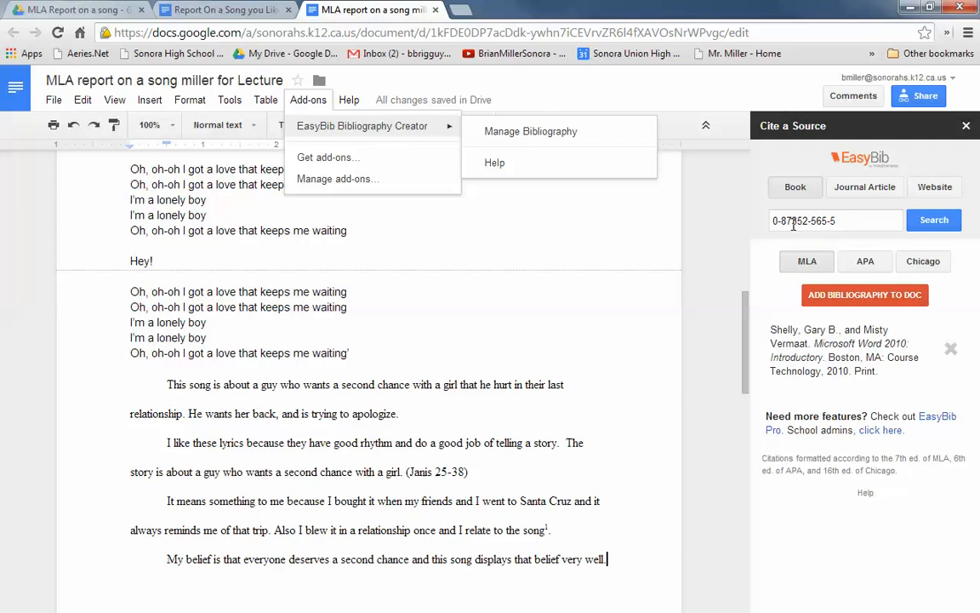
click(930, 223)
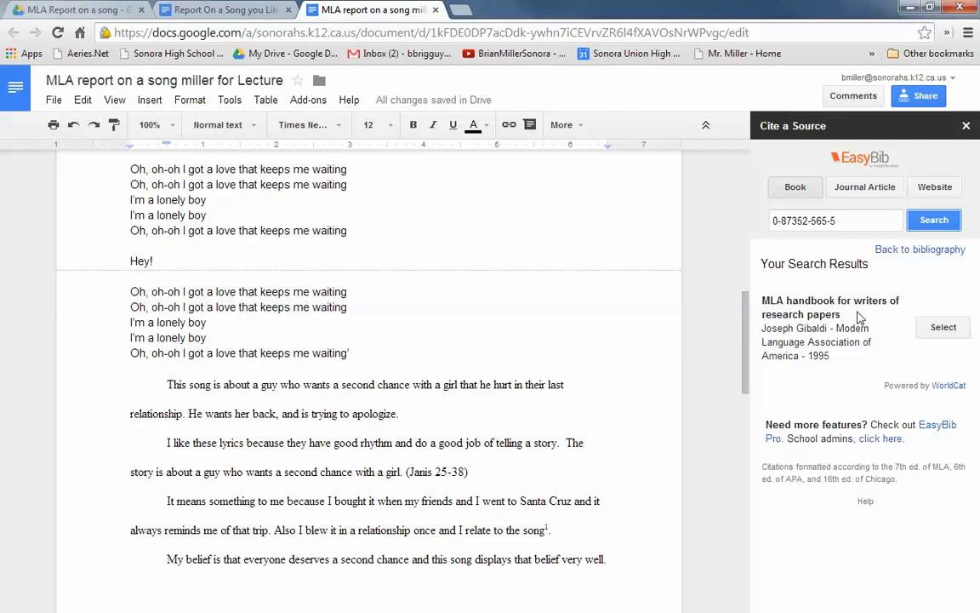
click(941, 332)
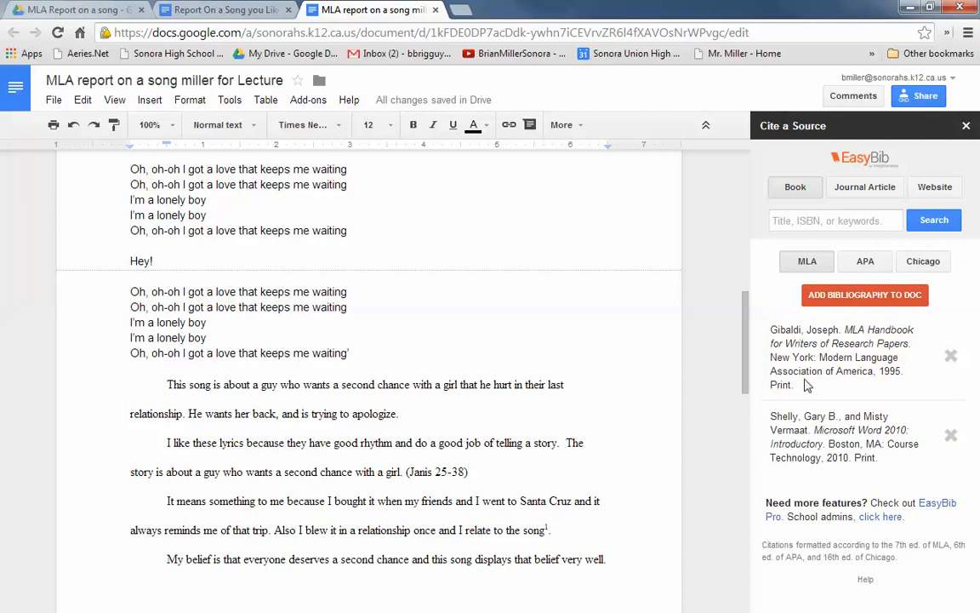
Step: Insert a page break after the last paragraph of the report, which ends in "that belief very well."
click(590, 334)
drag(746, 328, 746, 385)
scroll(648, 313, up, 1)
click(615, 324)
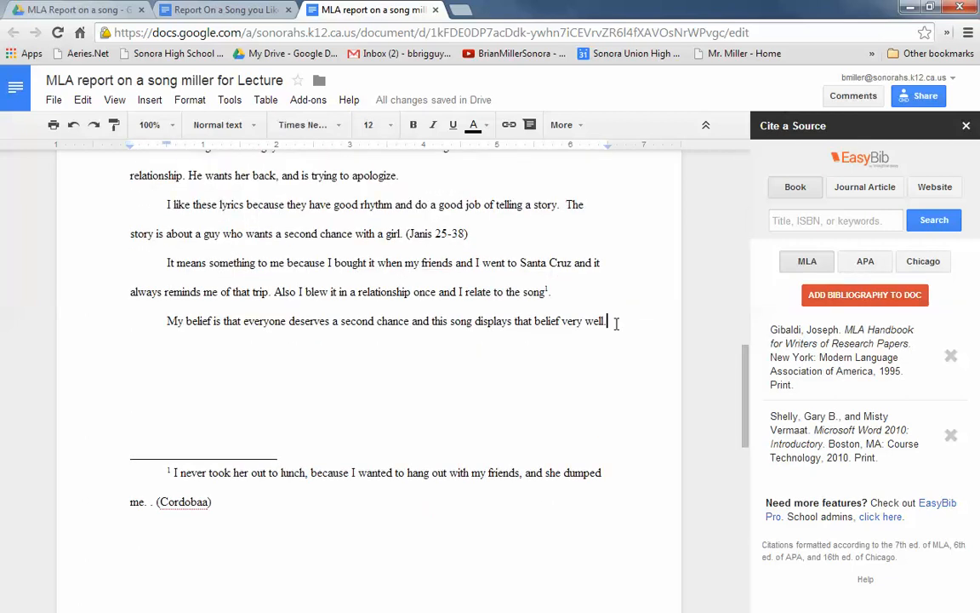
click(146, 102)
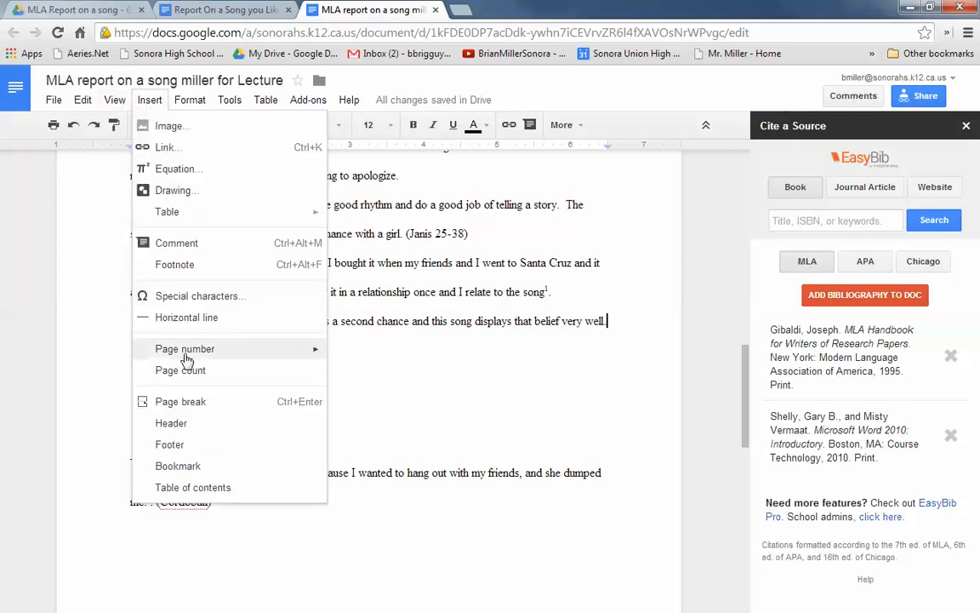
click(186, 403)
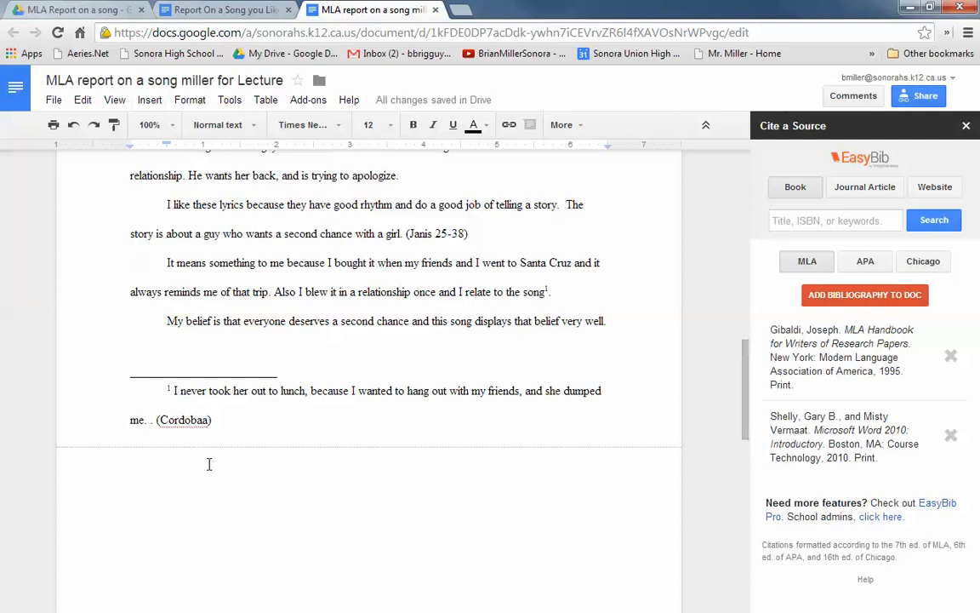
Step: Enter the heading "Works Cited" on the new page and center it
text(Wor)
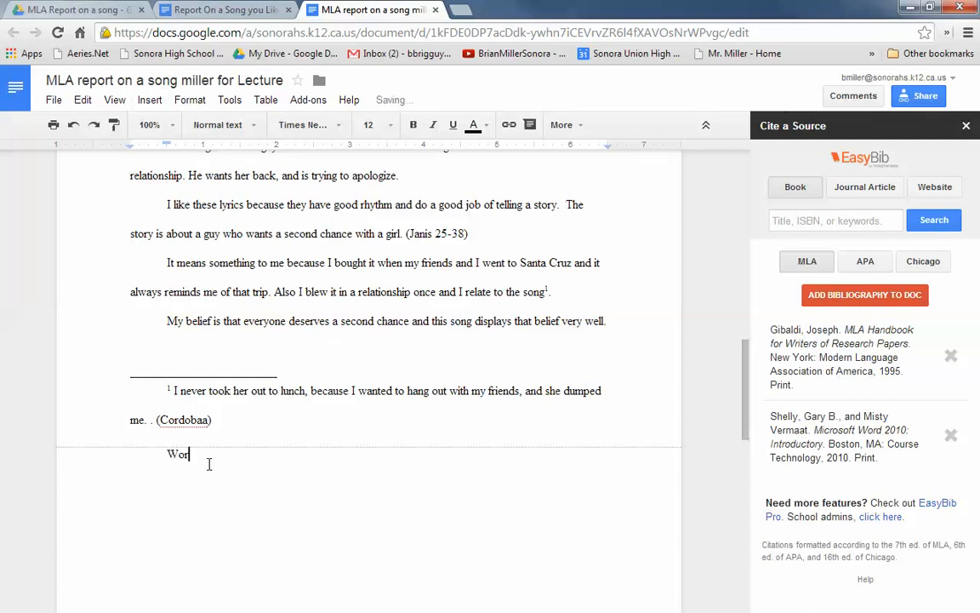
text(ks Cited)
key(Return)
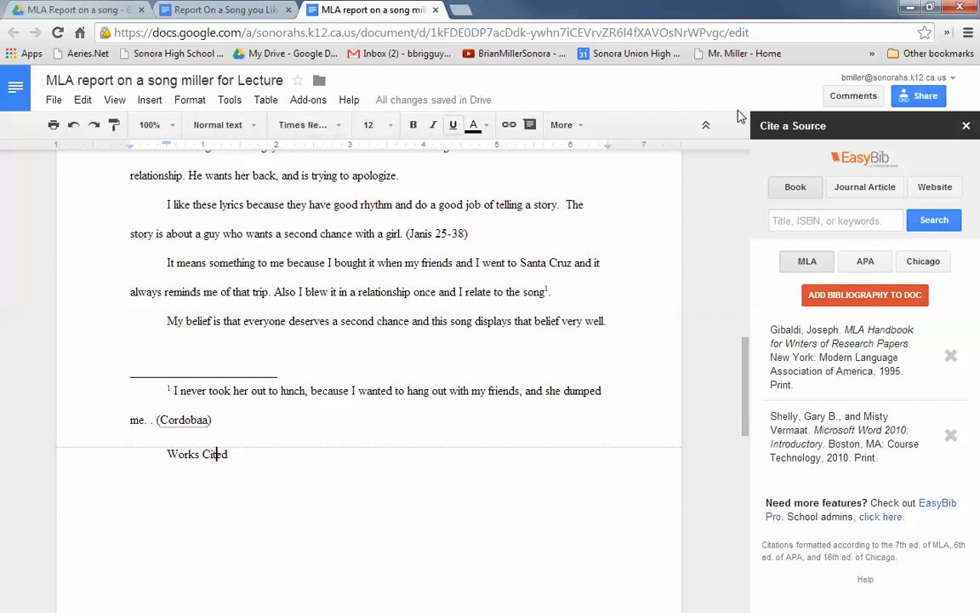
click(584, 129)
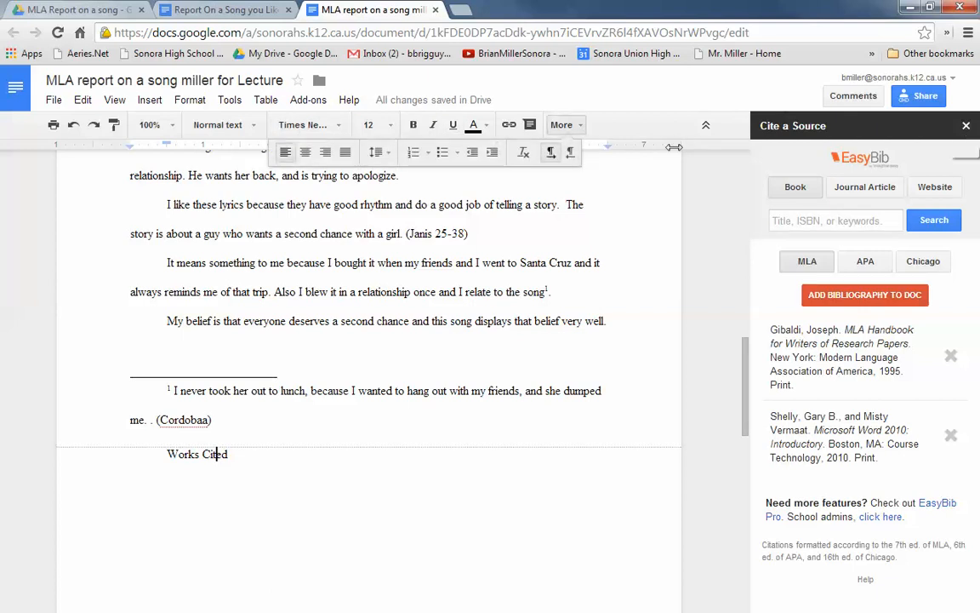
click(307, 157)
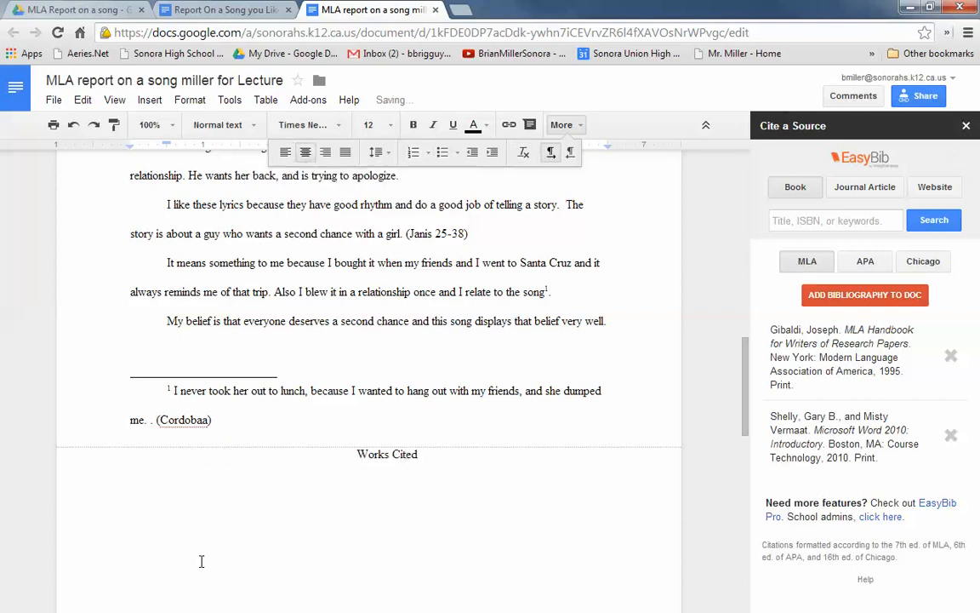
Step: Add the MLA-style EasyBib bibliography to the document and review it on the new page
click(202, 506)
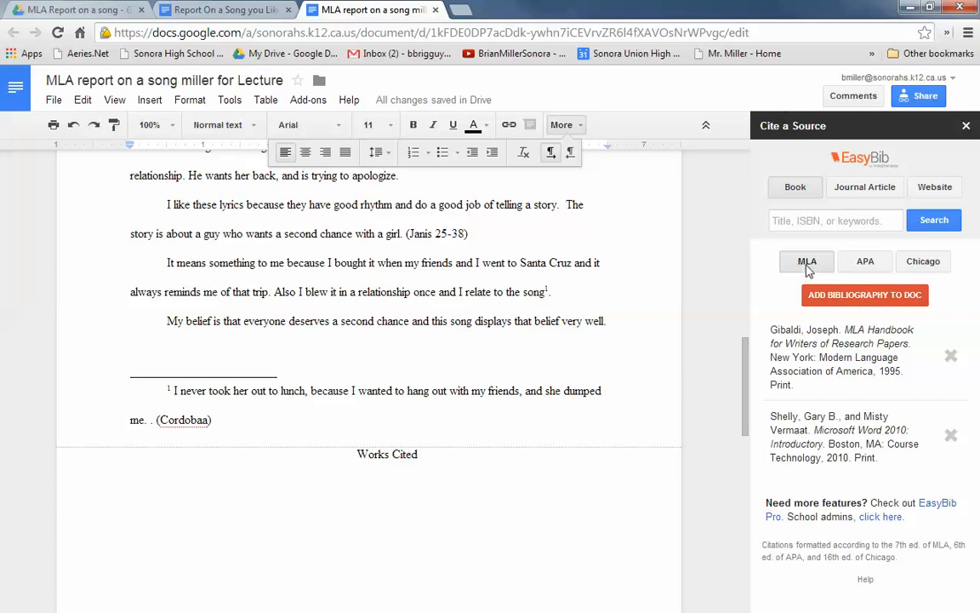
click(834, 303)
click(212, 495)
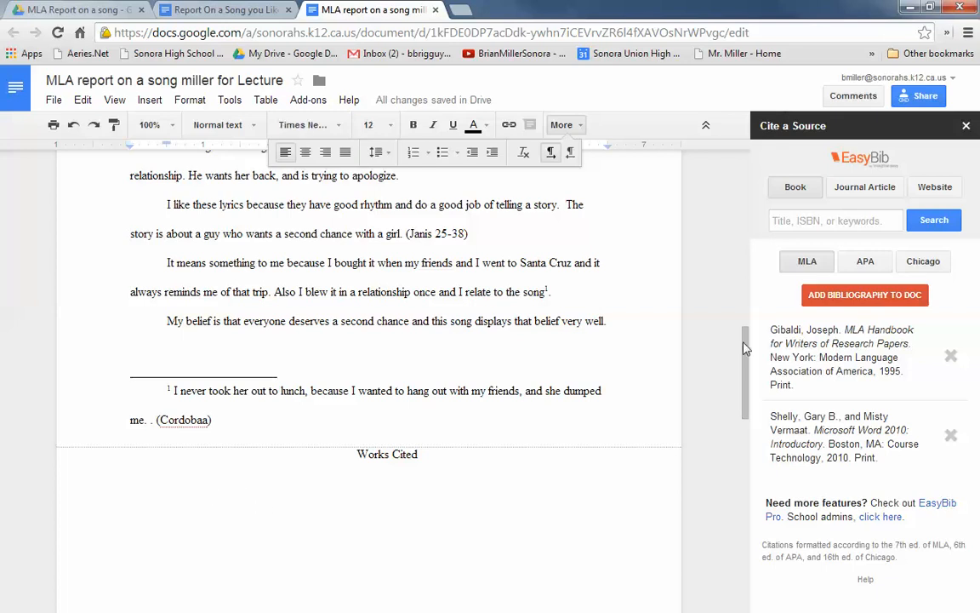
click(868, 298)
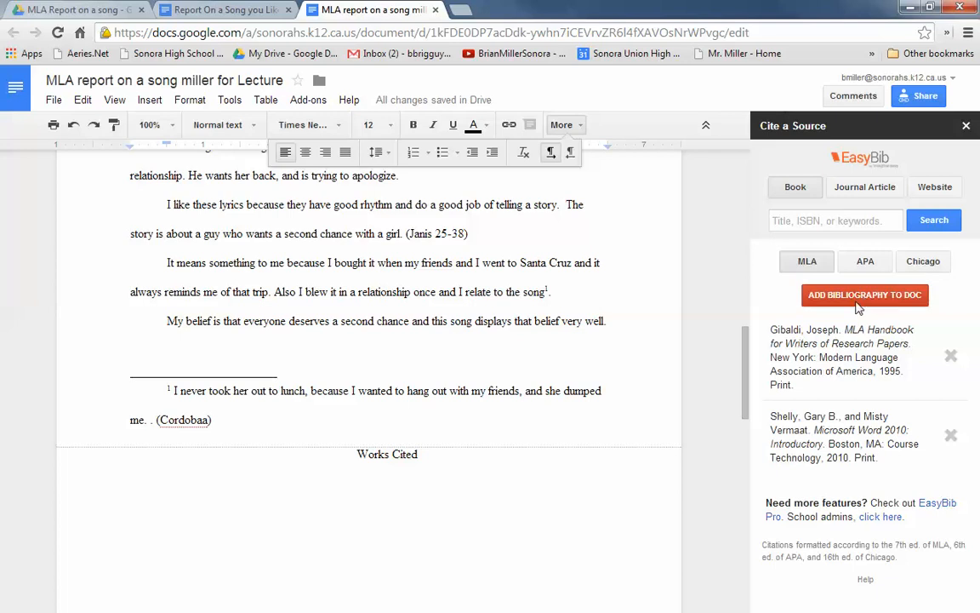
scroll(430, 415, down, 3)
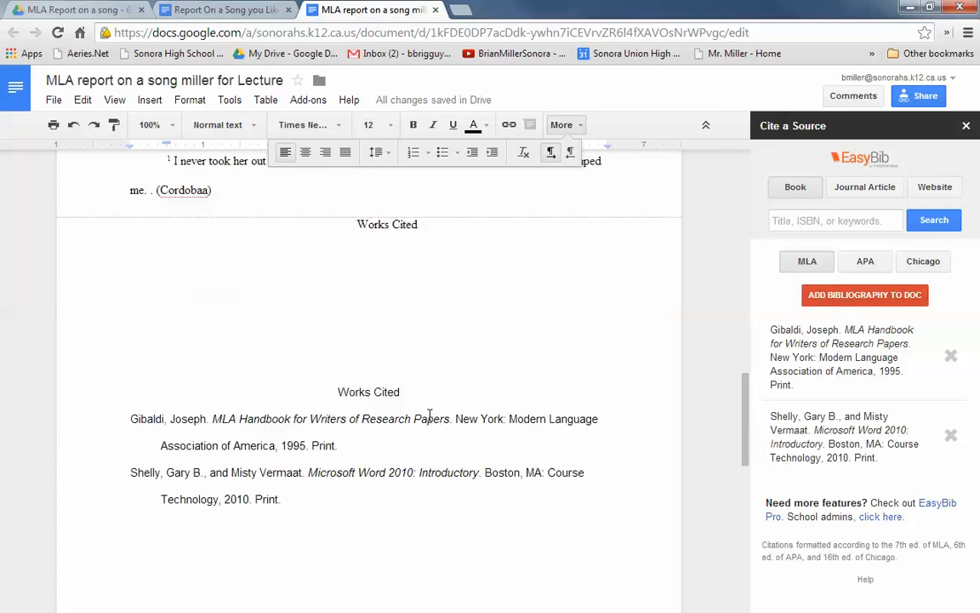
scroll(374, 374, up, 2)
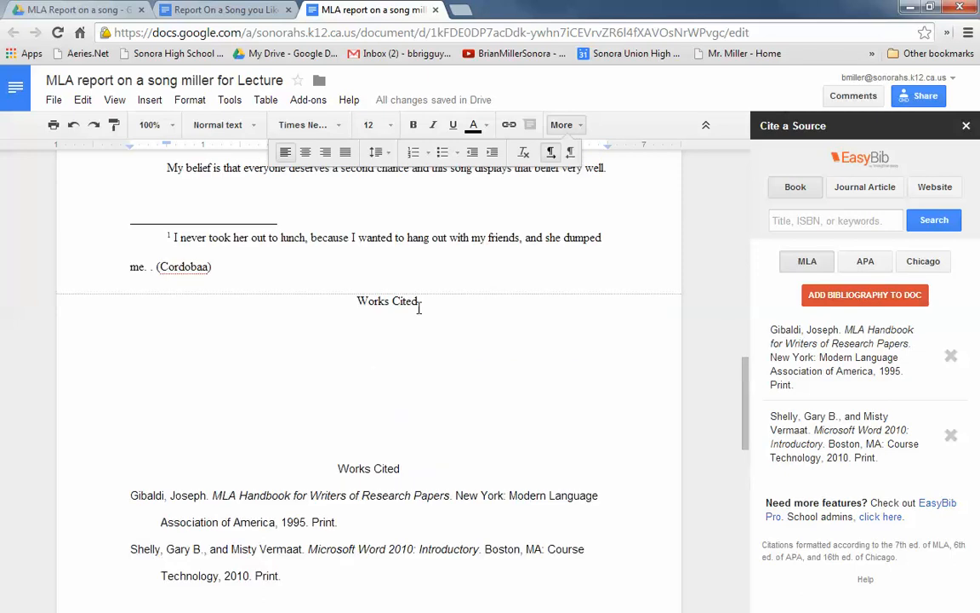
Step: Delete the hand-typed "Works Cited" heading and the blank lines above the generated bibliography
drag(358, 301, 435, 427)
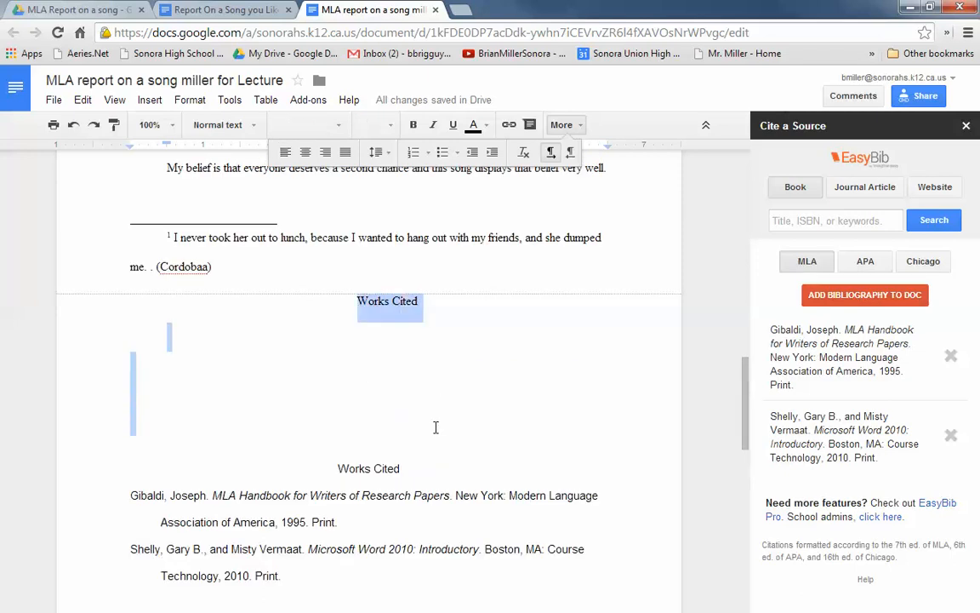
key(BackSpace)
click(179, 358)
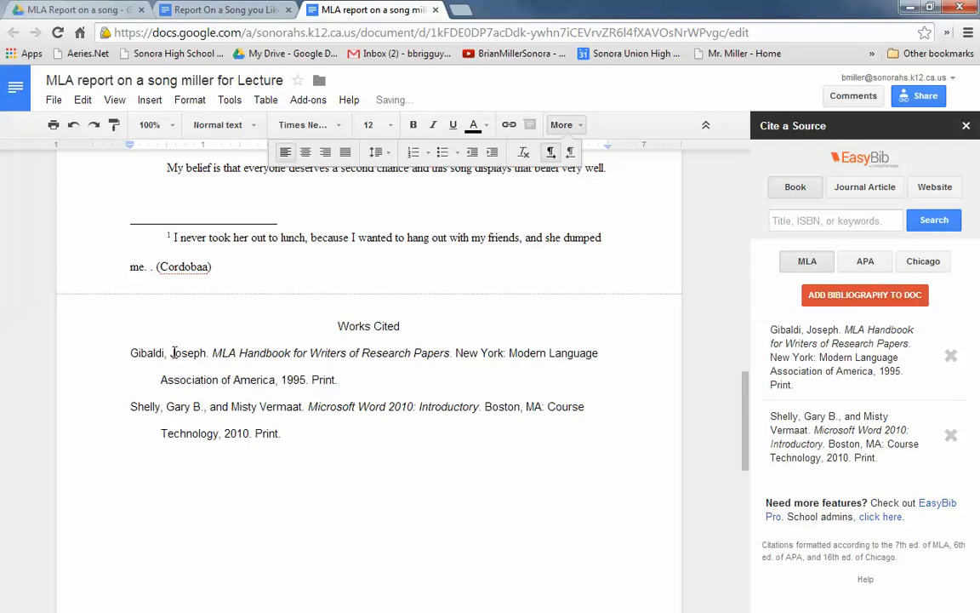
Step: Start a new line below the last citation on the Works Cited page
drag(180, 364, 201, 434)
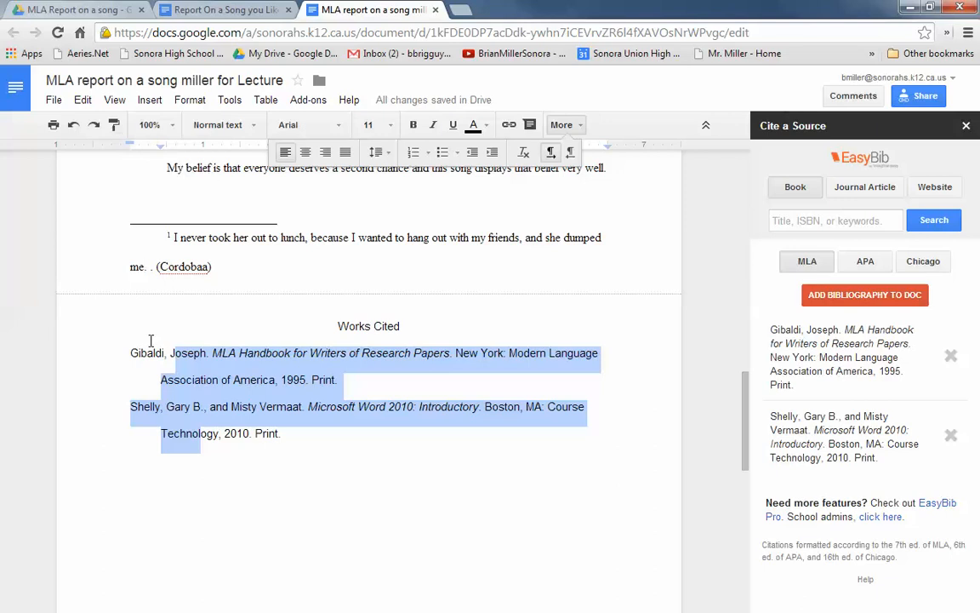
click(212, 459)
key(Return)
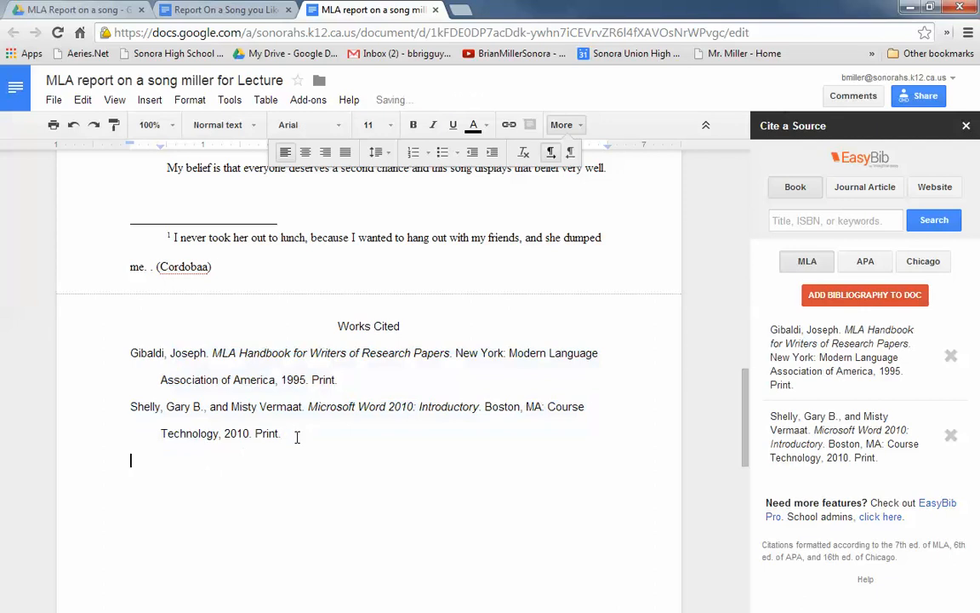
Step: Review the assignment's instructions for referencing the song and the slide on MLA formatting references
click(257, 14)
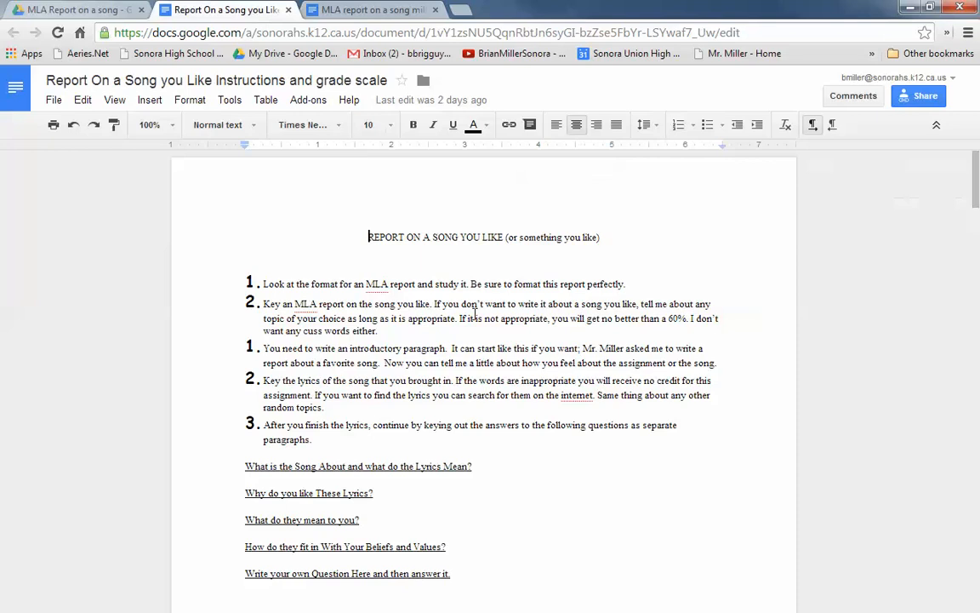
scroll(467, 337, down, 3)
scroll(397, 339, down, 1)
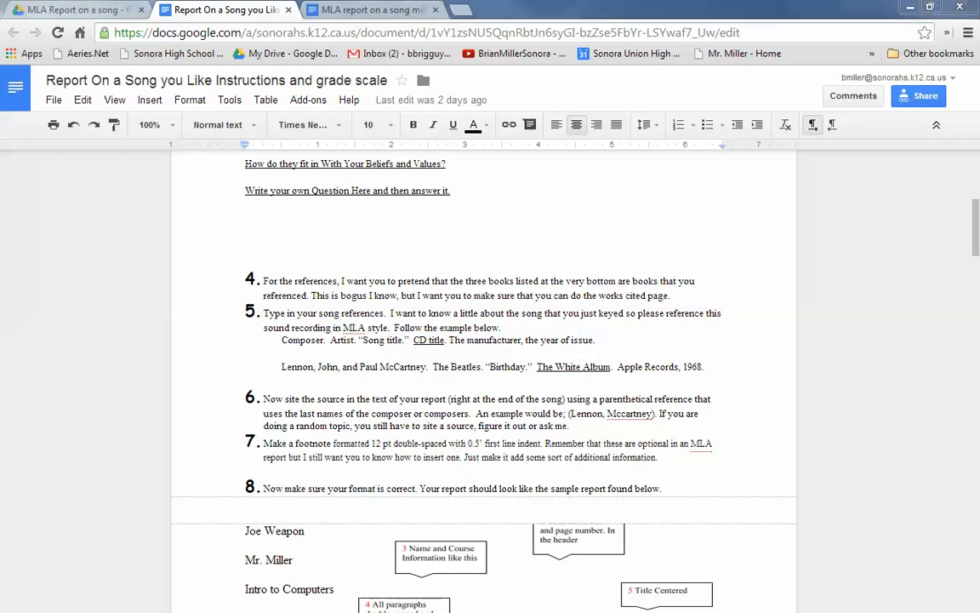
key(alt+Tab)
drag(978, 92, 571, 26)
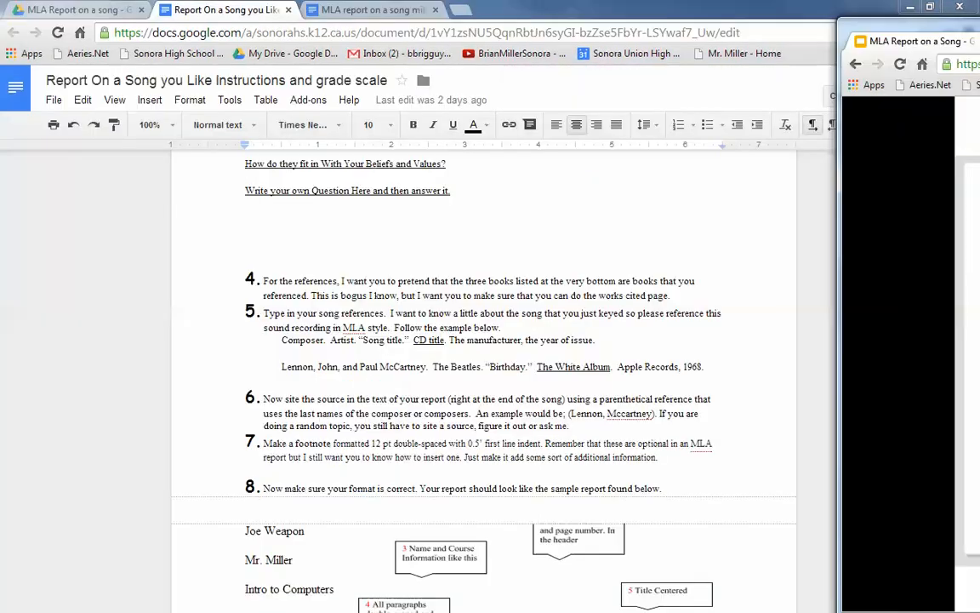
drag(851, 24, 979, 23)
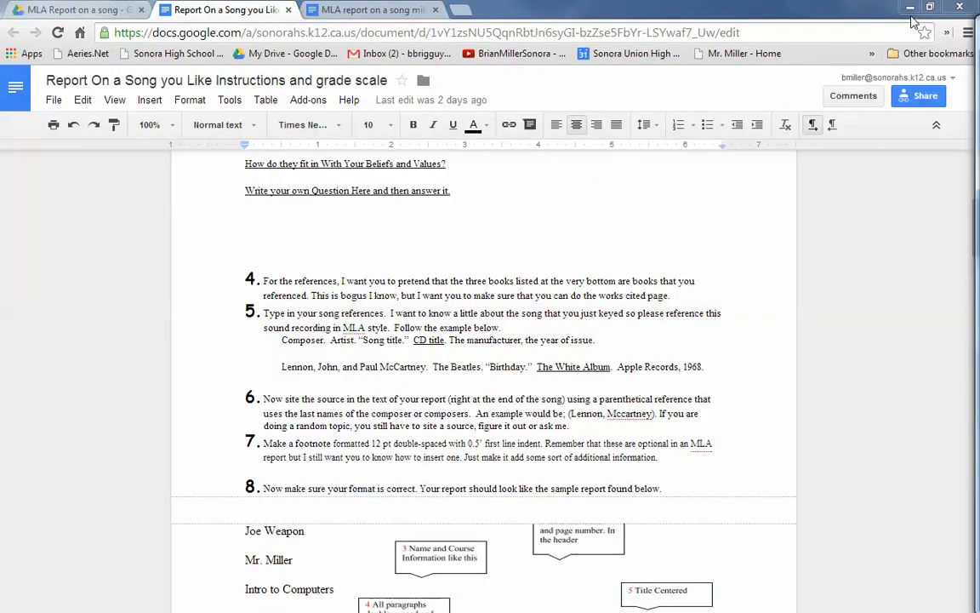
Step: Paste The Black Keys' "Lonely Boy" citation from El Camino, Nashville, 2011, below the last entry of the report's Works Cited page
click(370, 17)
click(370, 17)
click(179, 450)
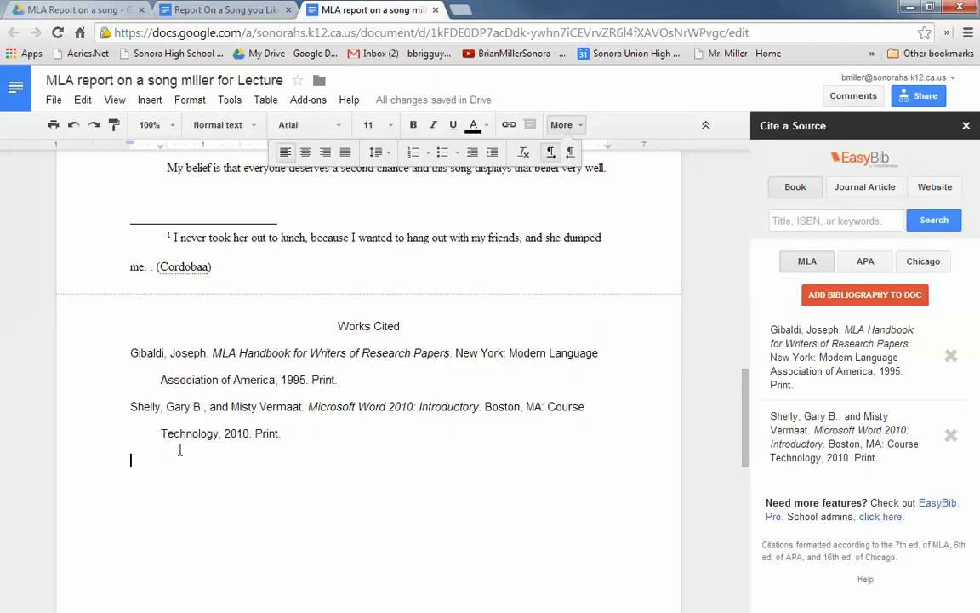
text(Keys., The Black. "Lonely Boy." El Camino. cond. Danger Mouse. By Dan Auerbach. Nashville, 2011.)
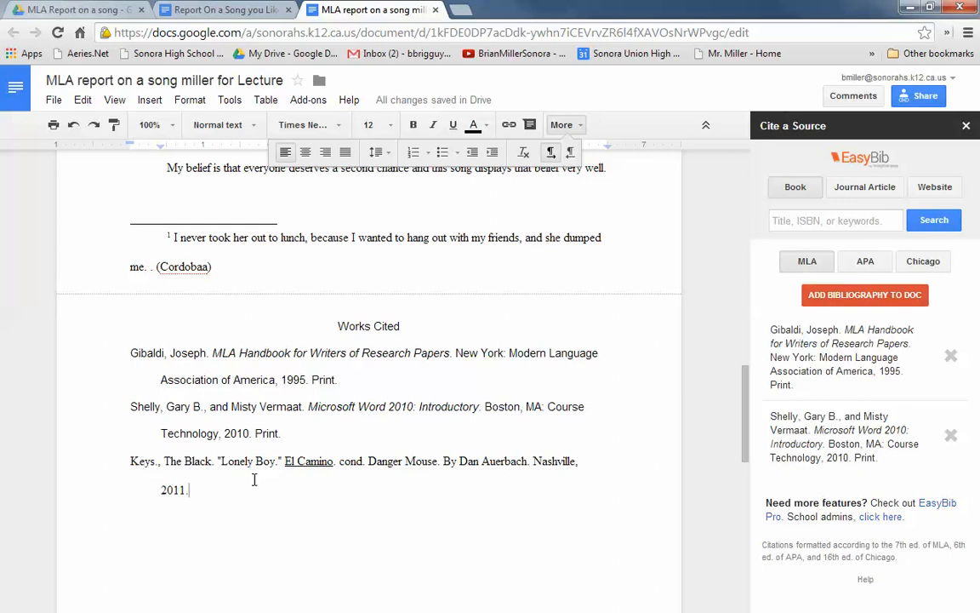
Step: Format the Works Cited heading and all three citations in 12 pt Times New Roman
drag(213, 489, 158, 278)
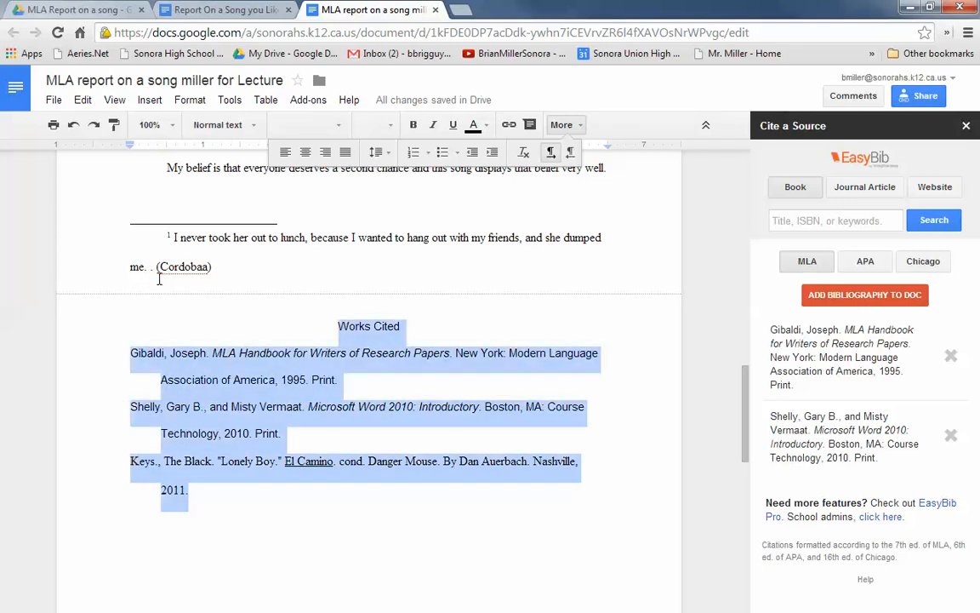
click(341, 132)
click(317, 150)
click(711, 440)
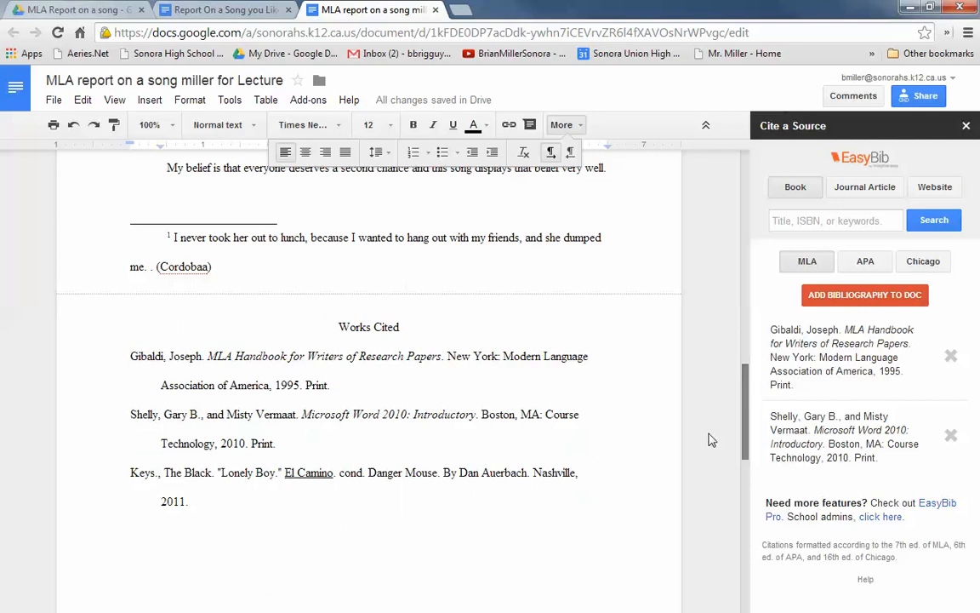
click(189, 501)
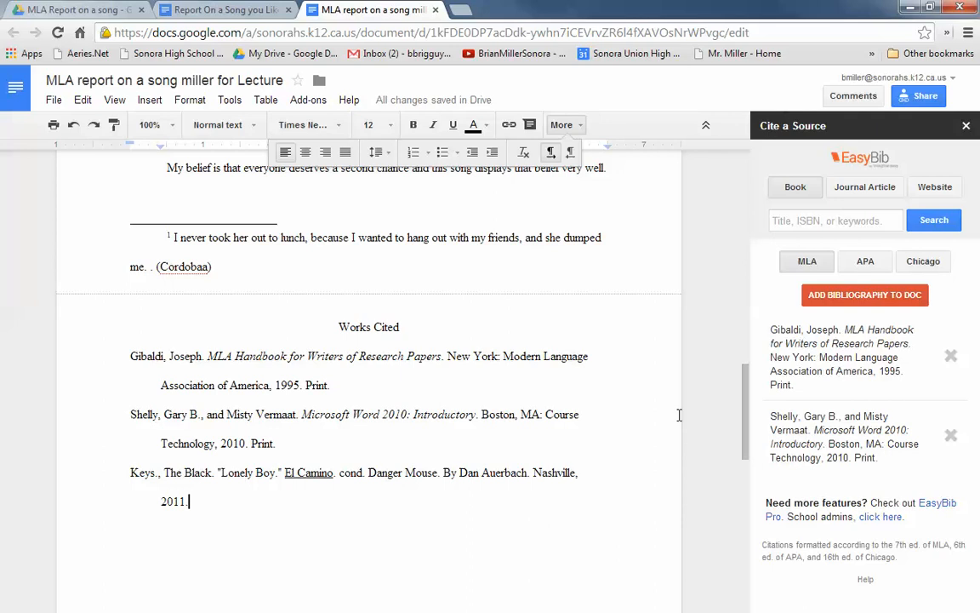
Step: Add the in-text citation "(Keys)" after the closing lyric line "Oh, oh-oh I got a love that keeps me waiting"
drag(979, 60, 979, 17)
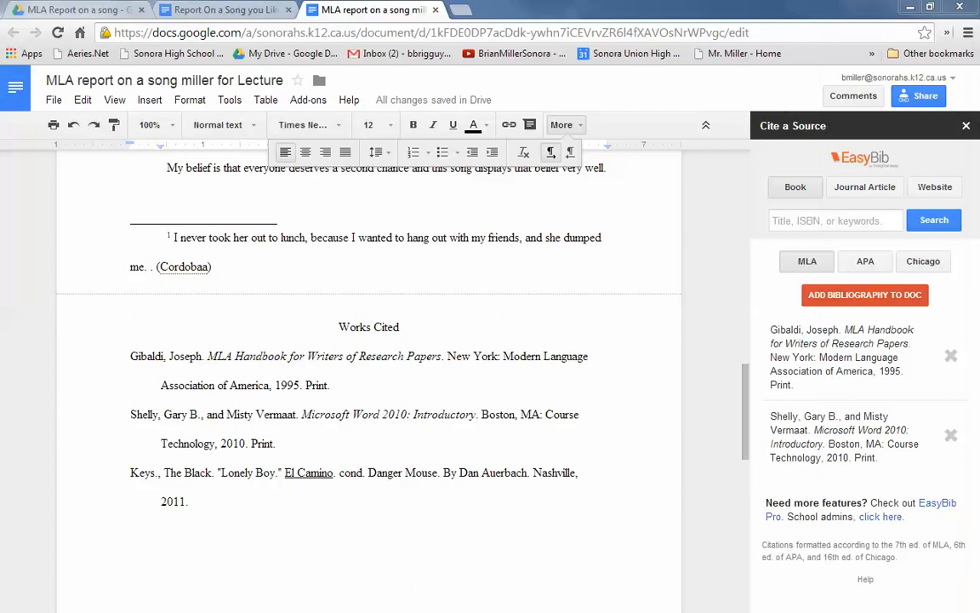
drag(747, 368, 747, 338)
click(378, 297)
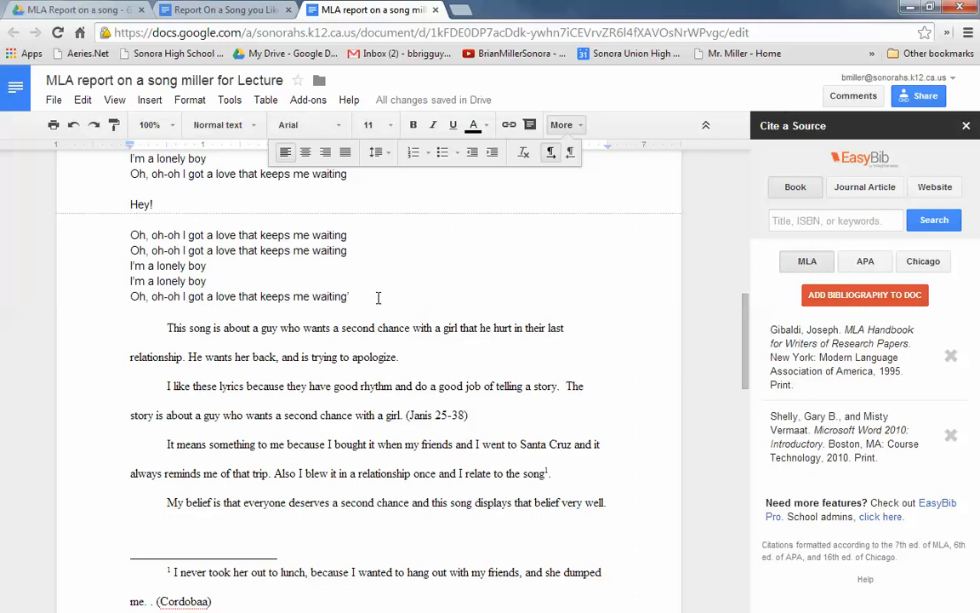
text((keys))
click(364, 296)
key(BackSpace)
text(Keys))
Step: Replace the author in the "25-38" in-text citation with the MLA Handbook author's surname copied from the Works Cited page
scroll(421, 423, down, 1)
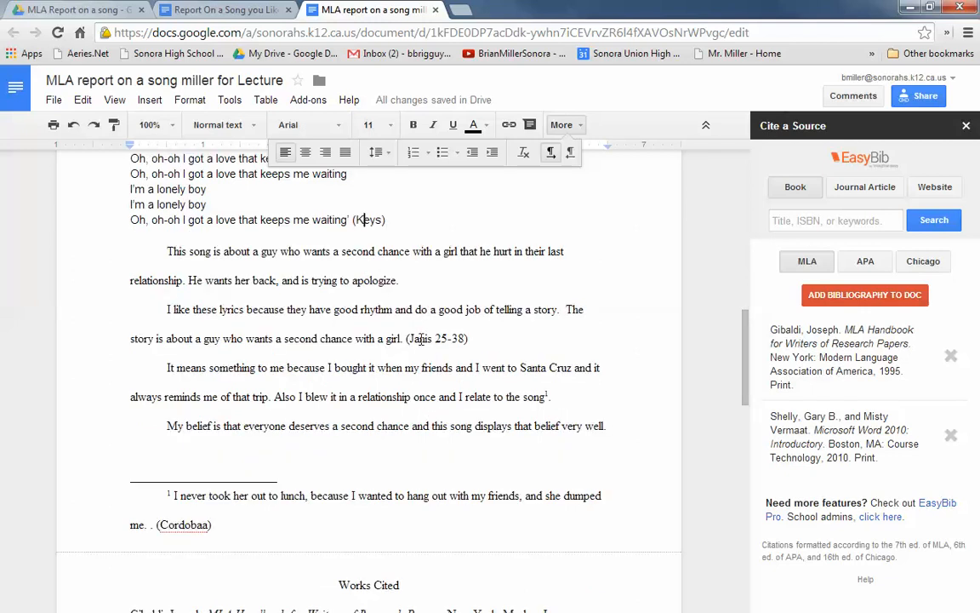
scroll(420, 338, down, 3)
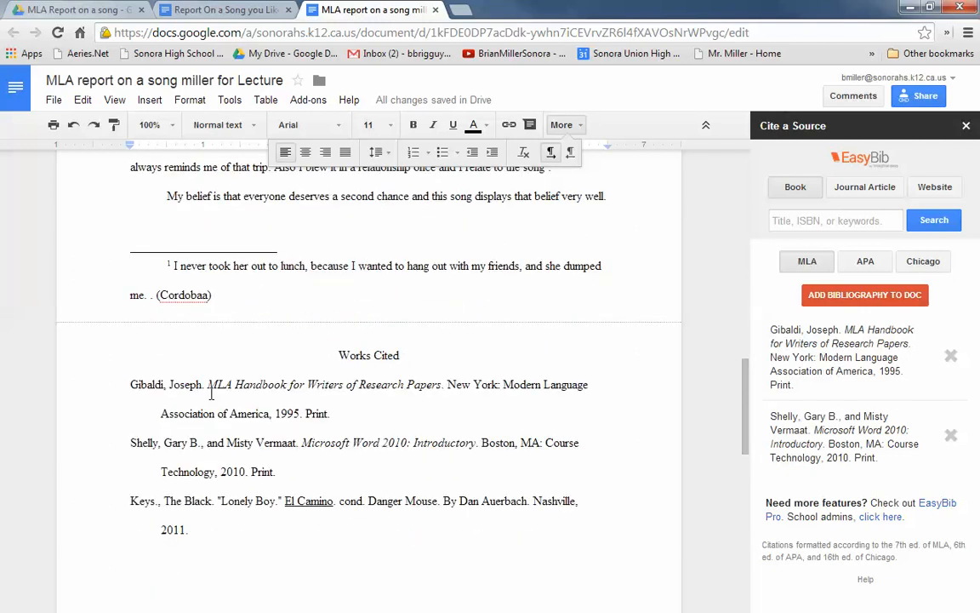
click(143, 385)
drag(164, 384, 132, 381)
key(ctrl+c)
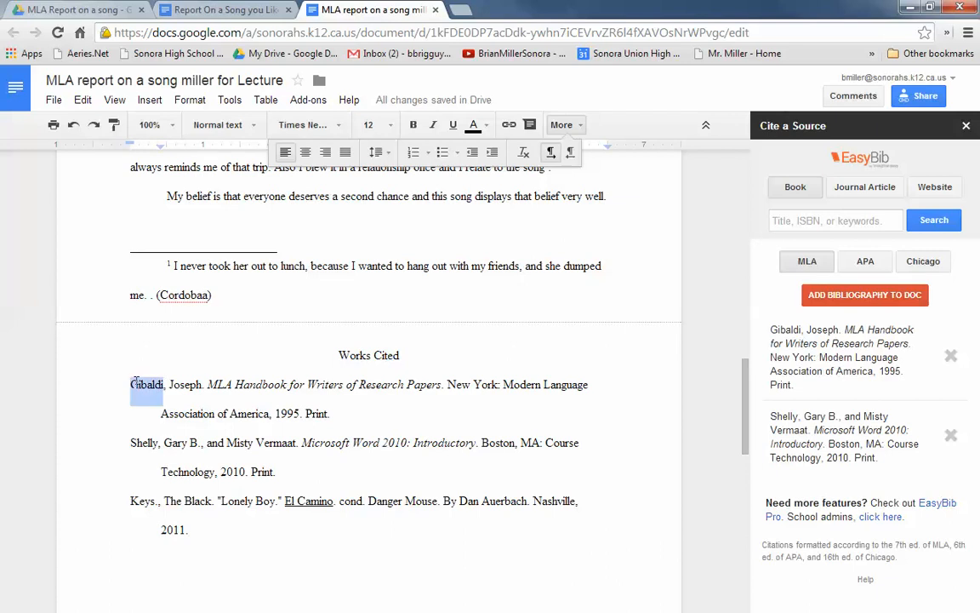
scroll(307, 335, up, 3)
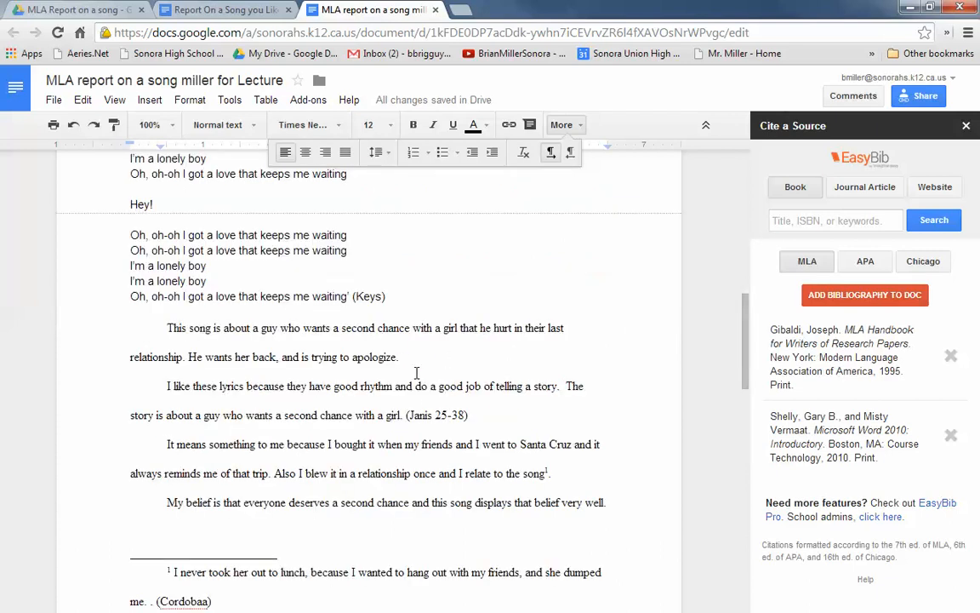
drag(432, 416, 410, 416)
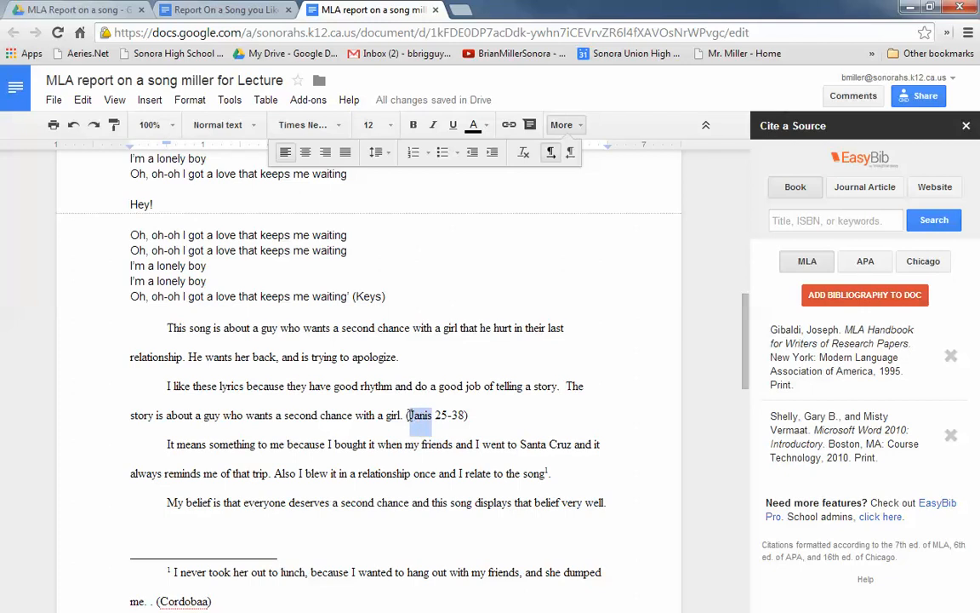
key(ctrl+v)
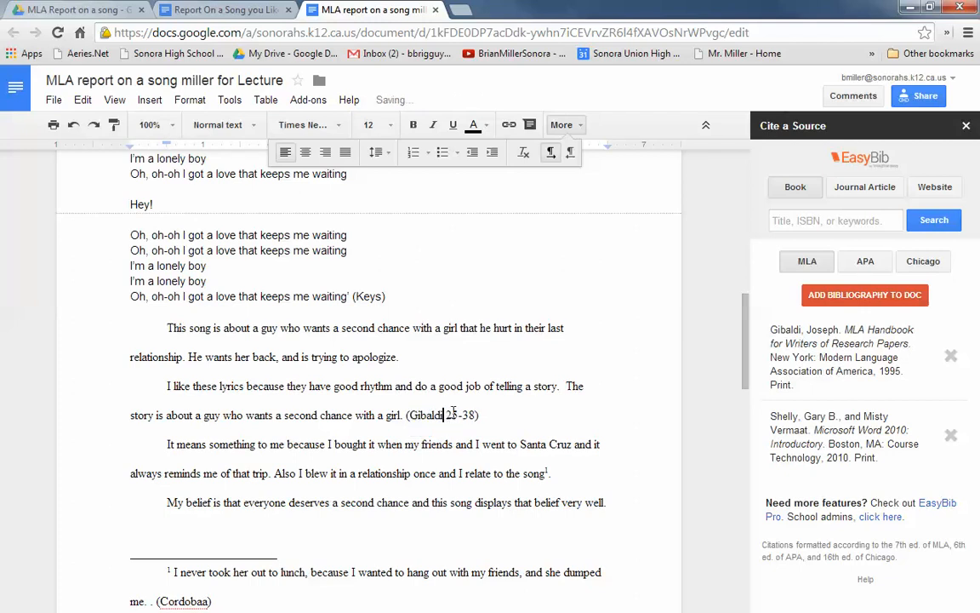
Step: Insert an in-text citation after "trying to apologize" with the first Microsoft Word 2010 author's surname and pages 33-35
scroll(372, 453, down, 5)
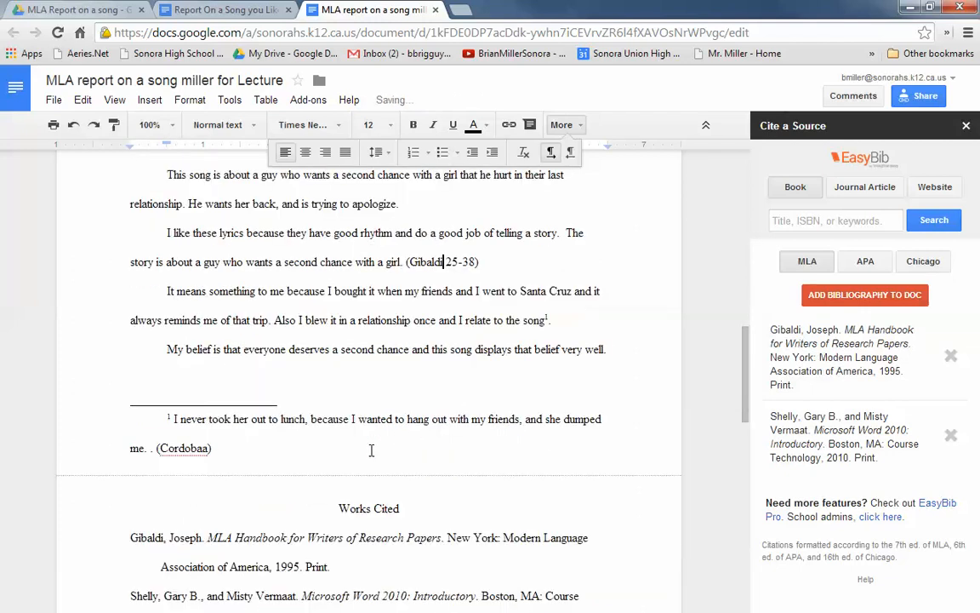
drag(132, 366, 168, 367)
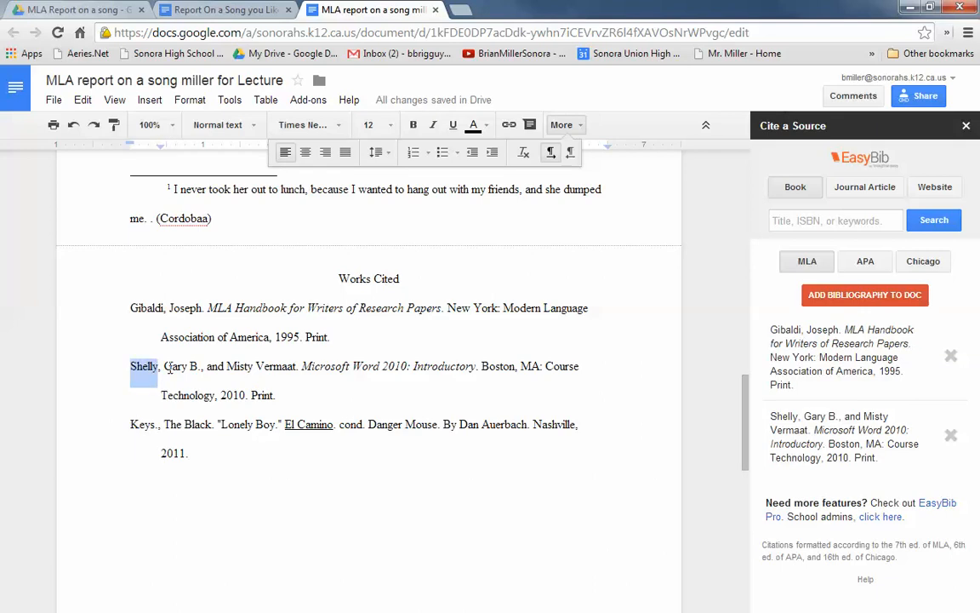
scroll(255, 383, up, 4)
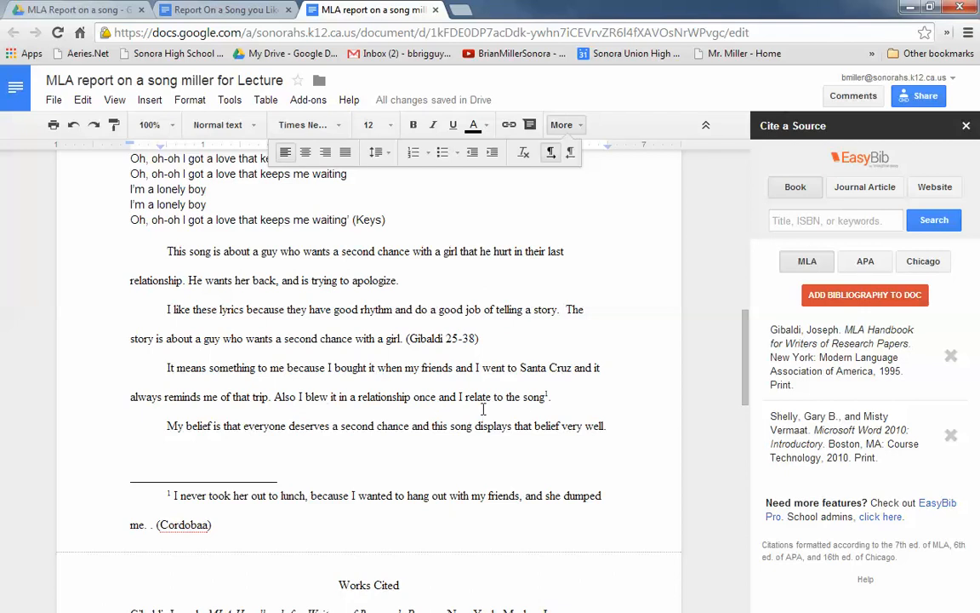
click(400, 279)
text((Shelly))
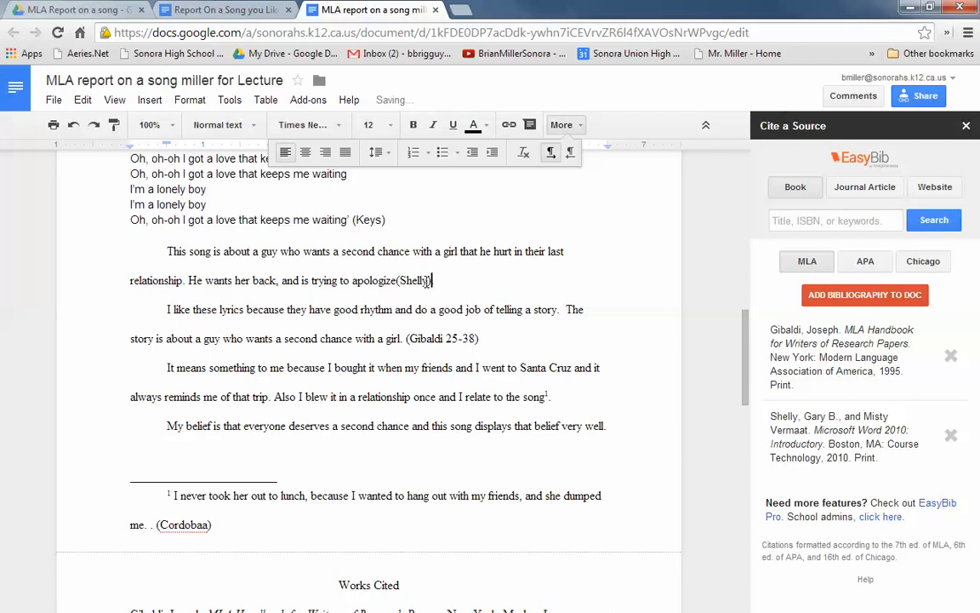
text( 33-35)
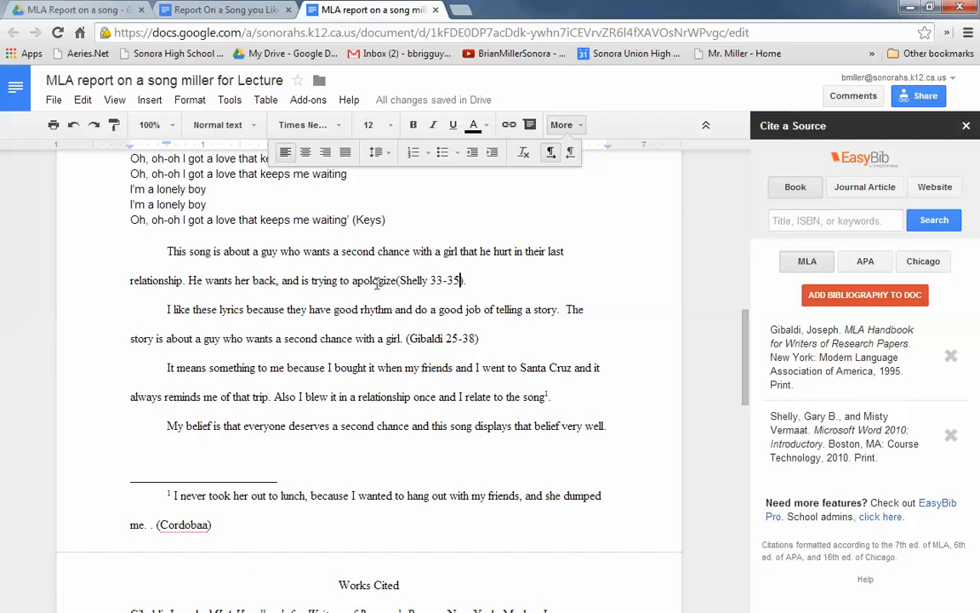
scroll(365, 356, down, 3)
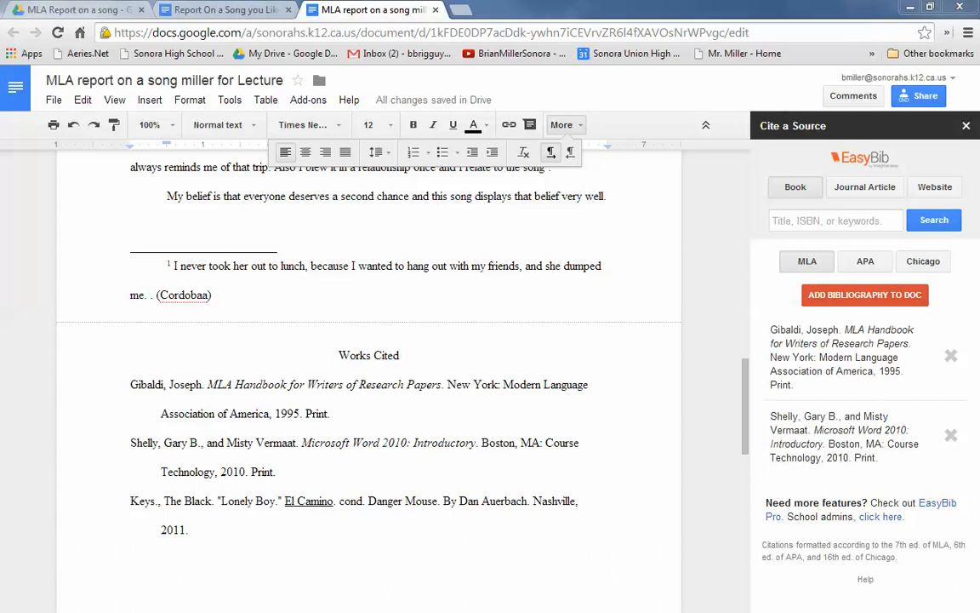
mouse_move(979, 47)
mouse_down()
mouse_move(677, 51)
mouse_move(515, 35)
mouse_move(473, 18)
mouse_move(931, 39)
mouse_move(979, 63)
mouse_up()
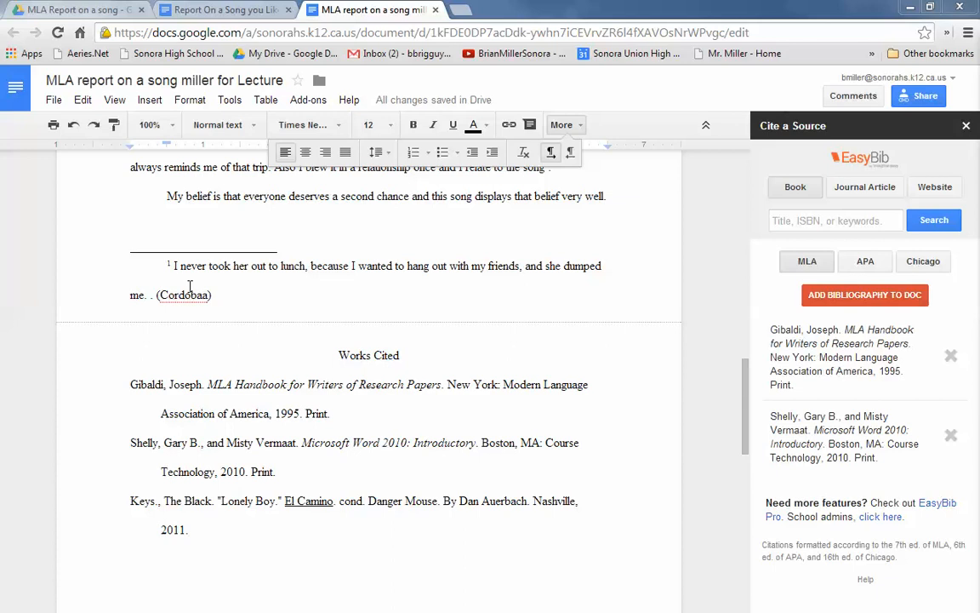
scroll(189, 285, up, 2)
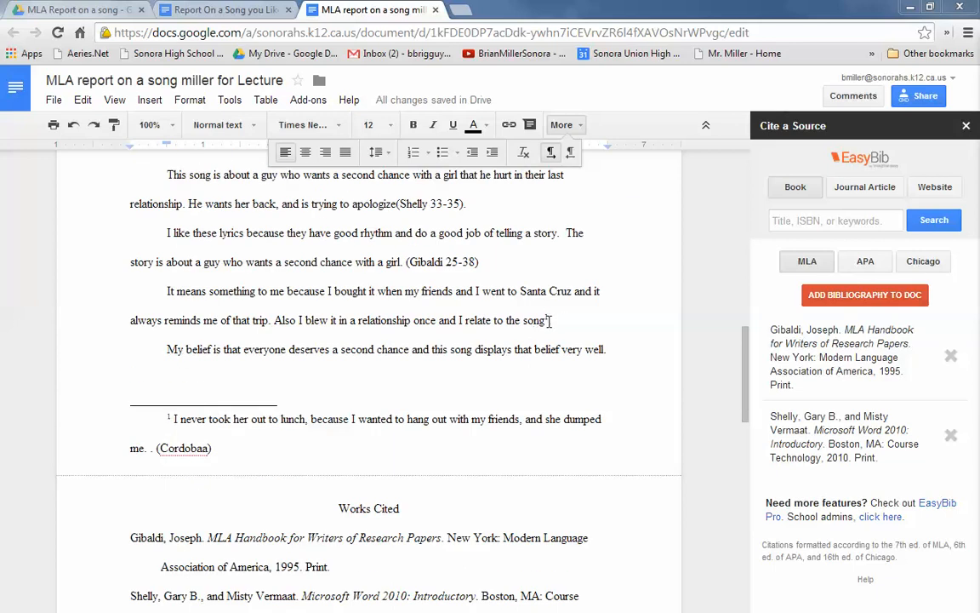
click(149, 100)
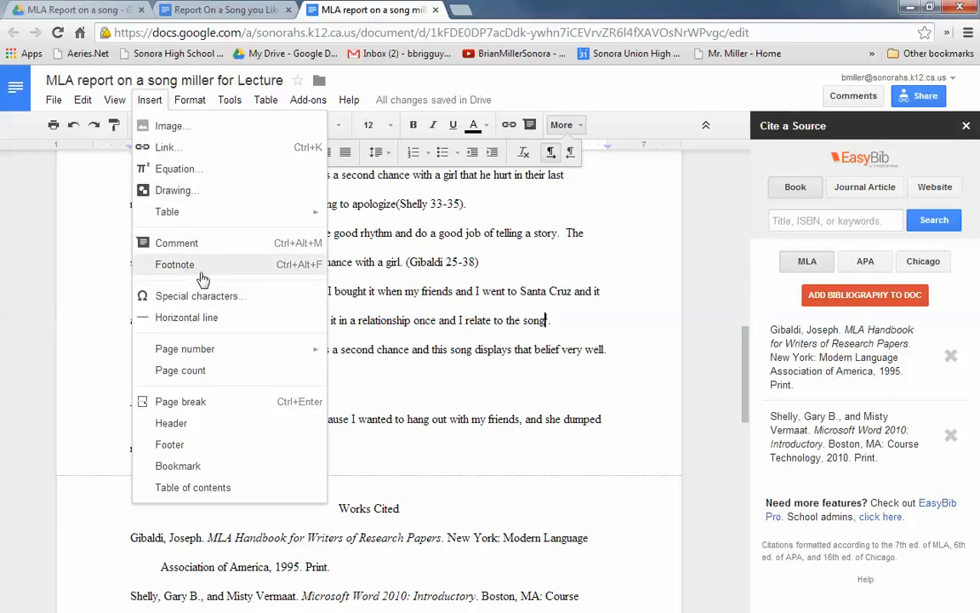
click(429, 447)
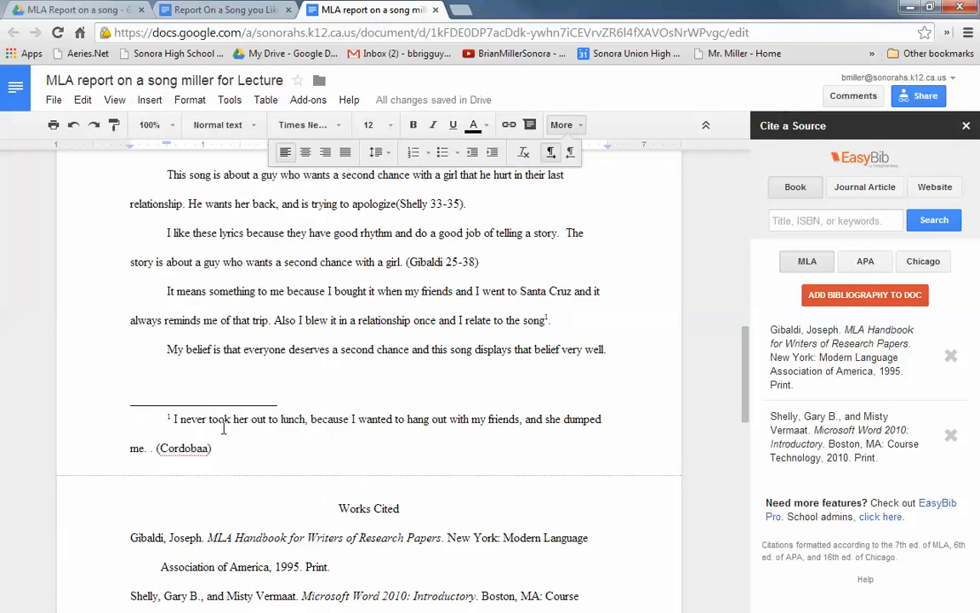
Step: Delete the parenthetical citation and the extra period from the end of footnote 1, keeping its text through "dumped me."
triple_click(175, 431)
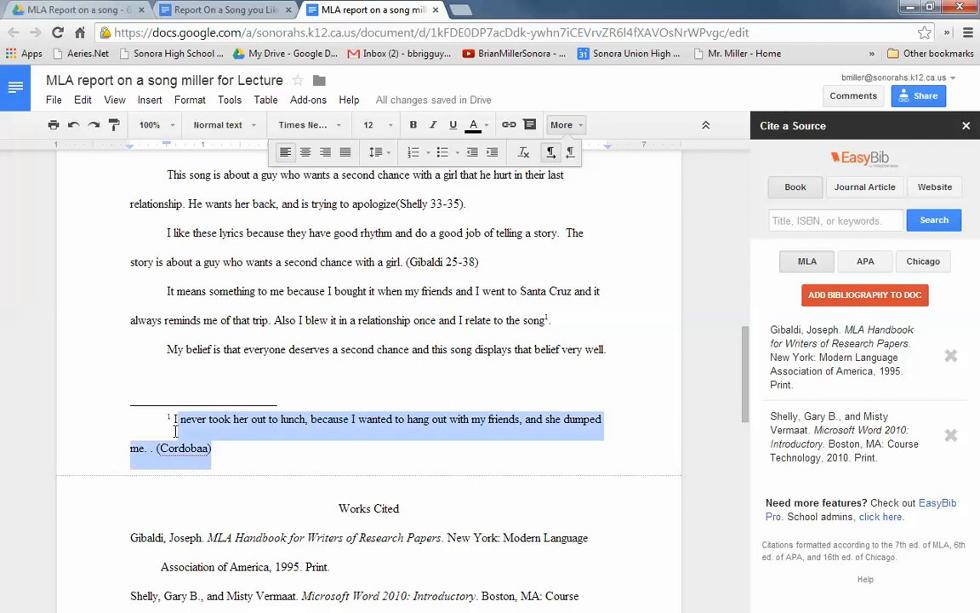
click(216, 451)
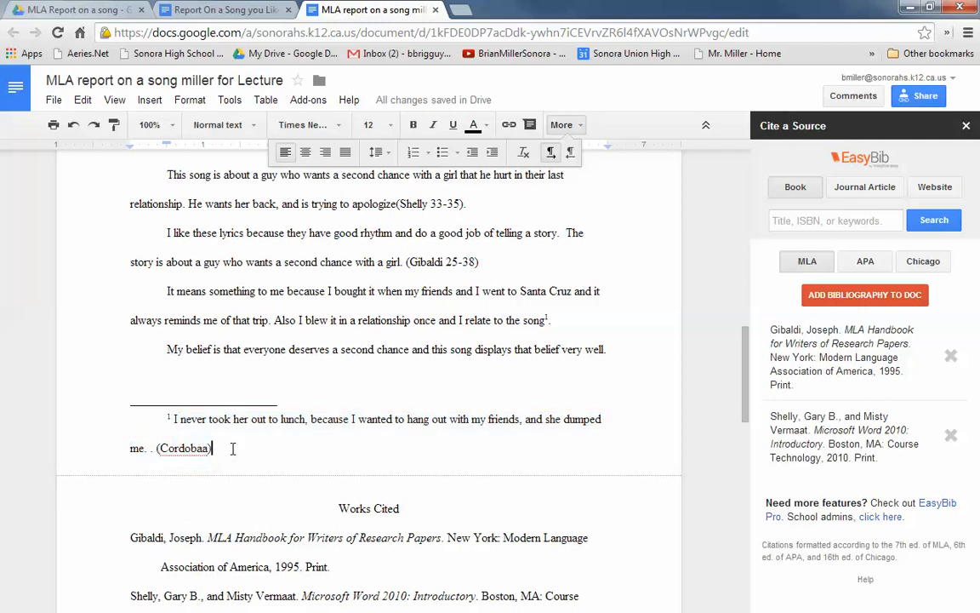
key(BackSpace)
key(BackSpace)
key(BackSpace)
key(BackSpace)
key(BackSpace)
key(BackSpace)
key(BackSpace)
key(BackSpace)
key(BackSpace)
key(BackSpace)
key(BackSpace)
key(BackSpace)
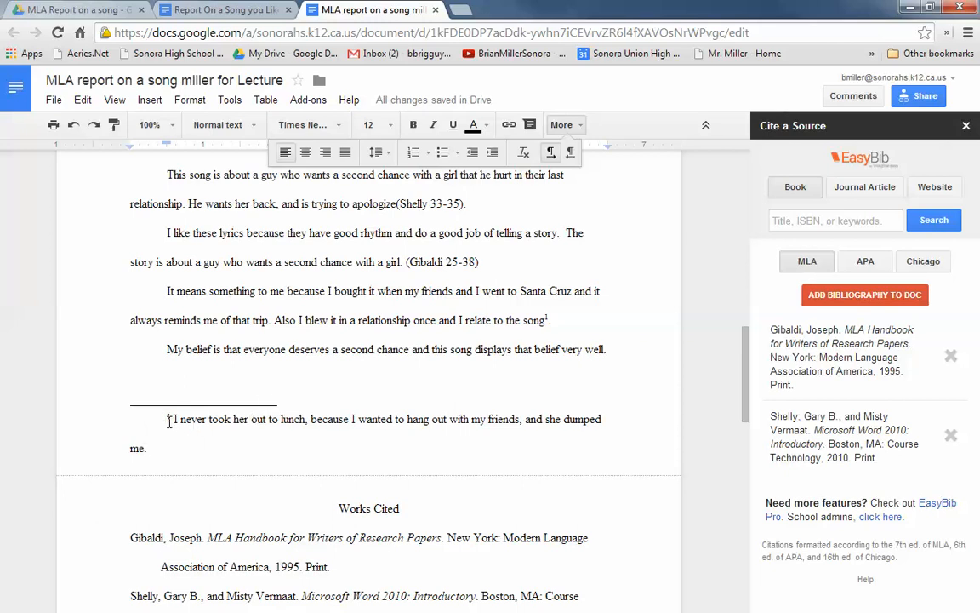
triple_click(174, 445)
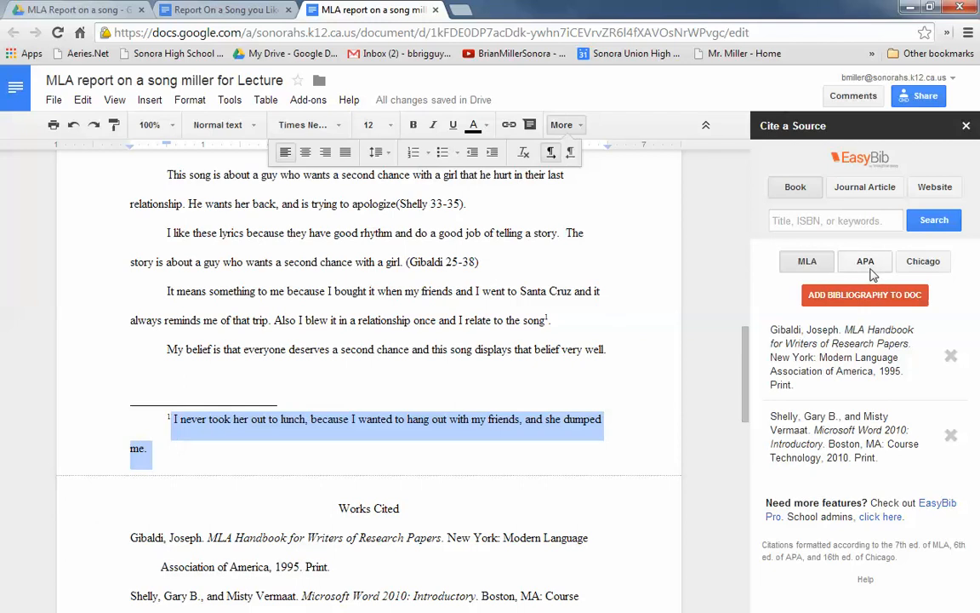